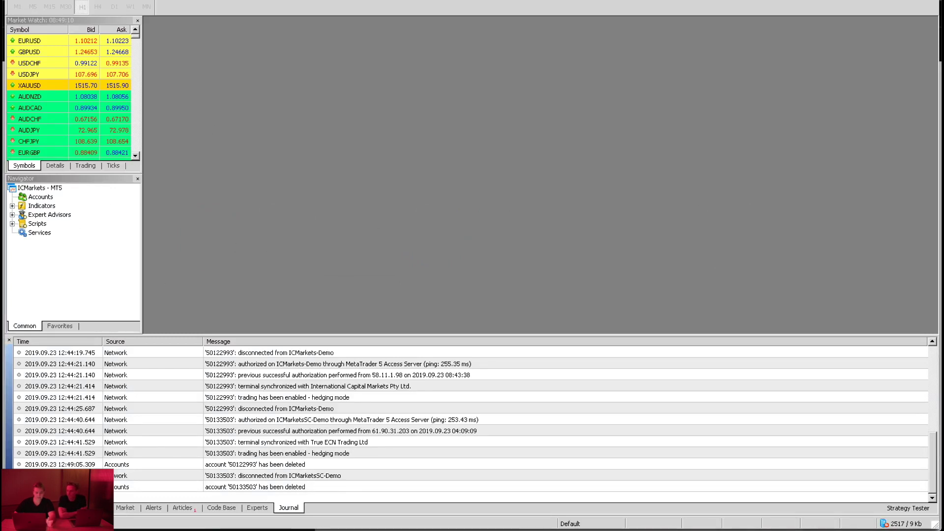
# Show the news list in the Toolbox panel
pyautogui.click(22, 508)
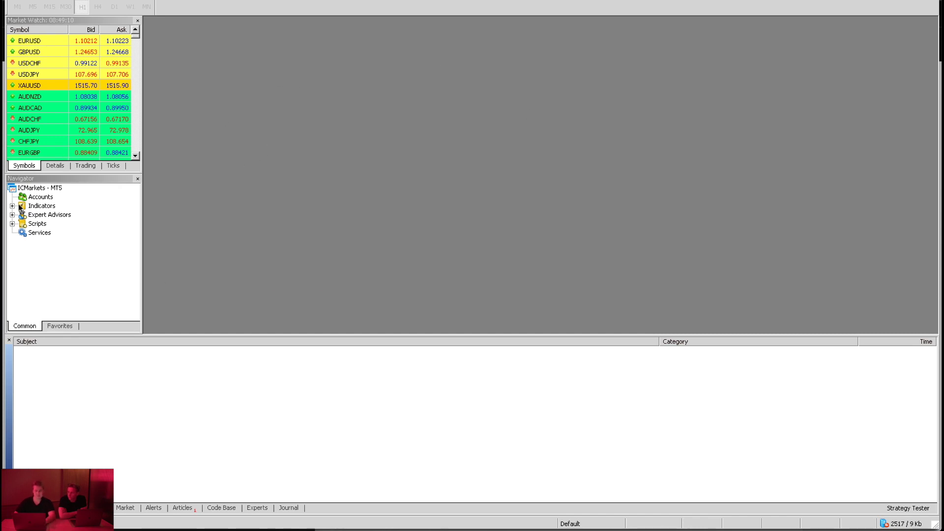
# Switch to the IC Markets client area in Chrome and open the account options
pyautogui.press('super+Tab')
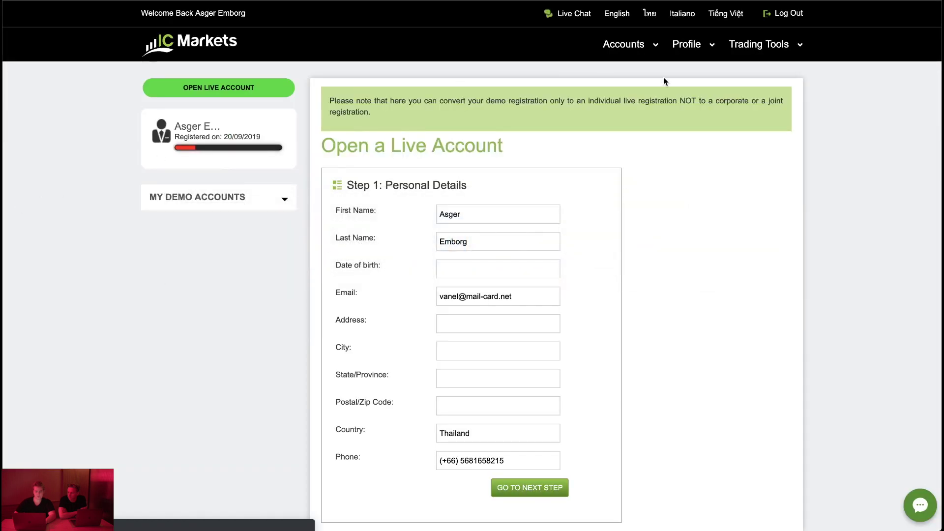
pyautogui.click(631, 50)
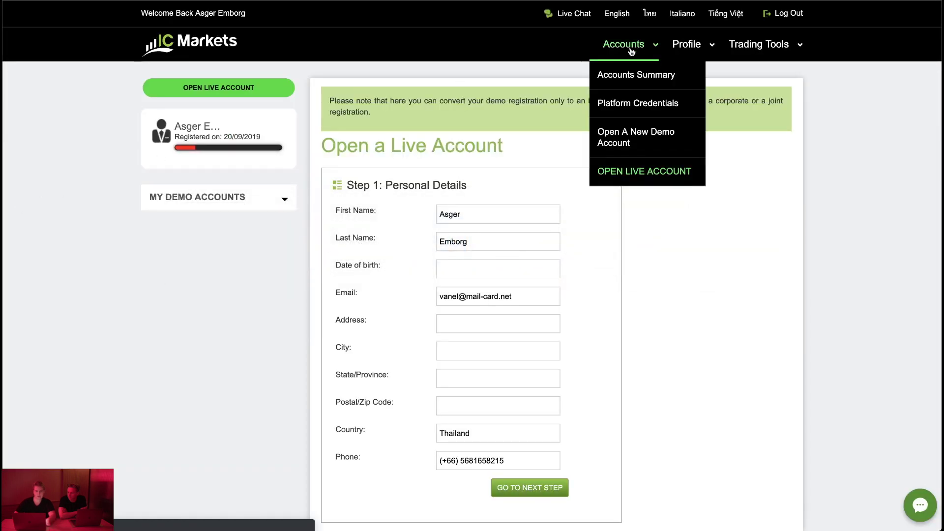
# Open Platform Credentials and select the first MT5 demo account number
pyautogui.click(625, 109)
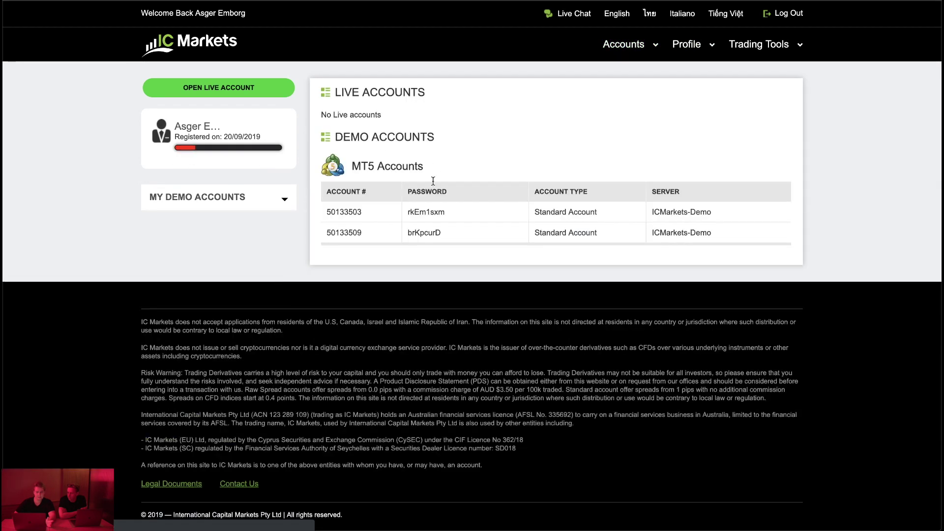
pyautogui.doubleClick(370, 213)
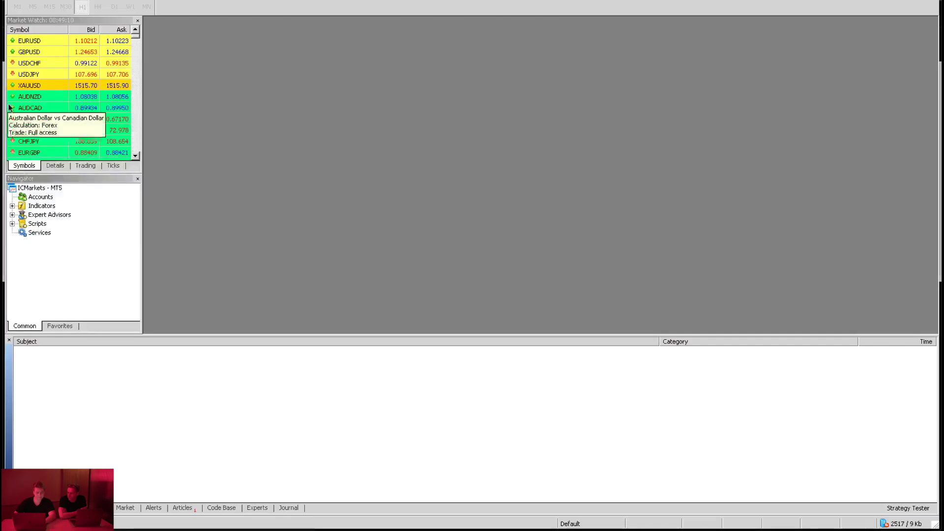
# Open Login to Trade Account, paste the demo password, choose ICMarketsSC-Demo and submit
pyautogui.rightClick(40, 197)
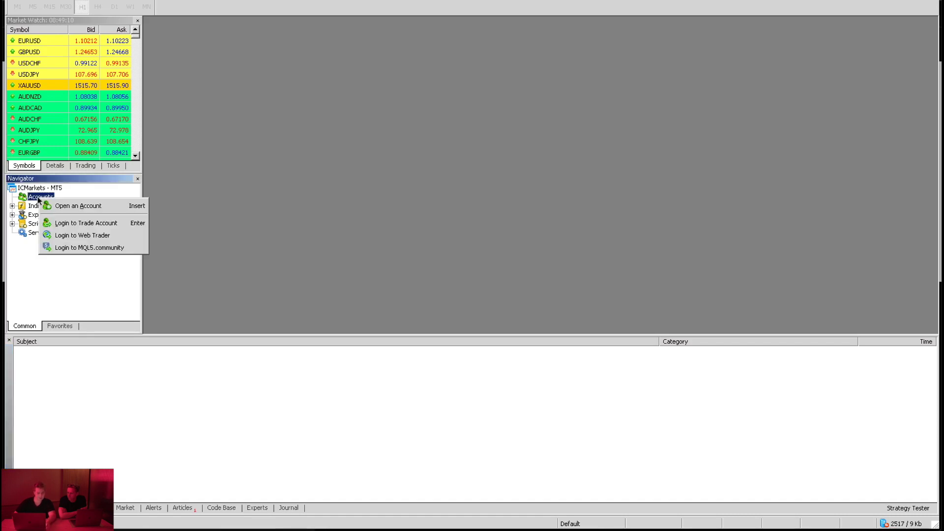
pyautogui.click(114, 226)
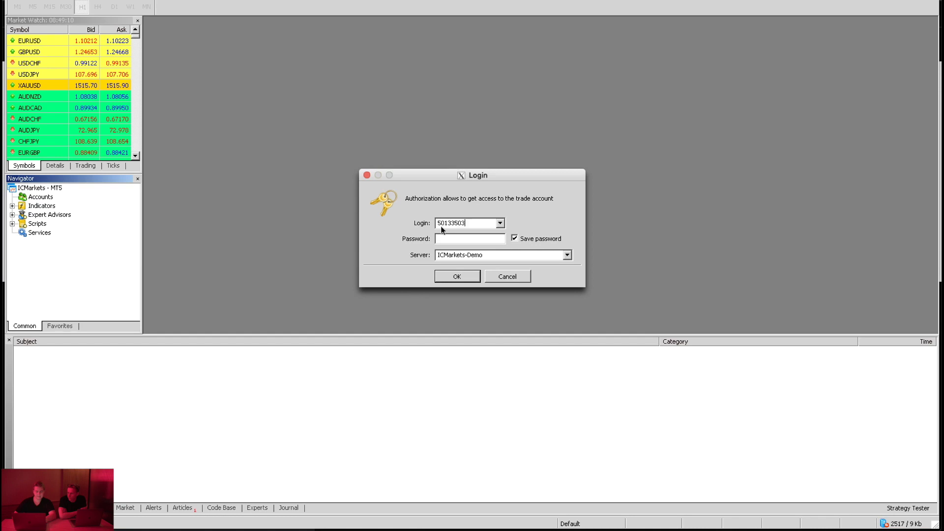
pyautogui.press('super+Tab')
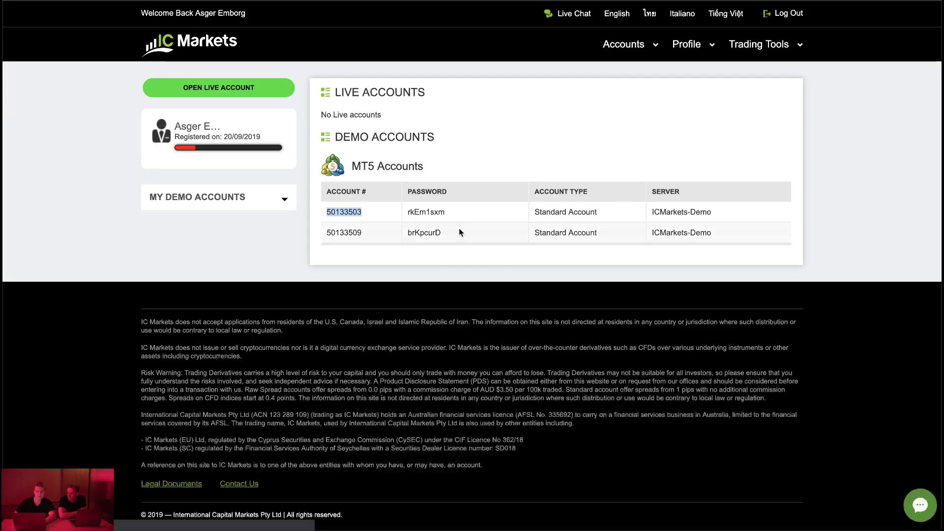
pyautogui.doubleClick(426, 211)
pyautogui.press('super+Tab')
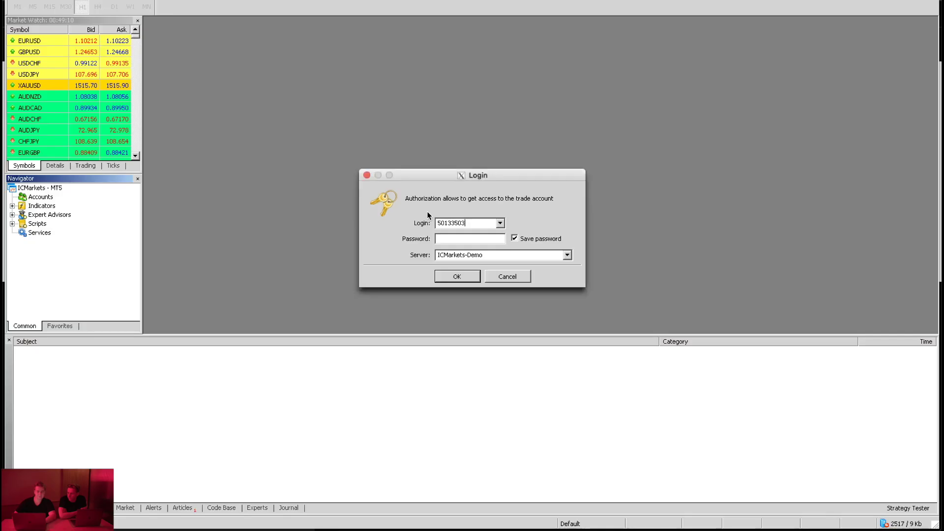
pyautogui.click(455, 240)
pyautogui.press('super+v')
pyautogui.click(566, 256)
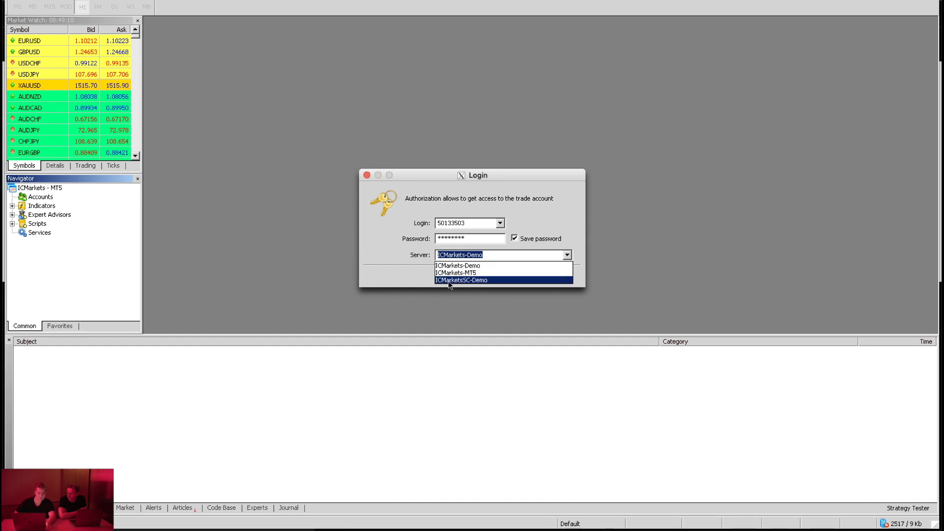
pyautogui.click(479, 280)
pyautogui.press('Return')
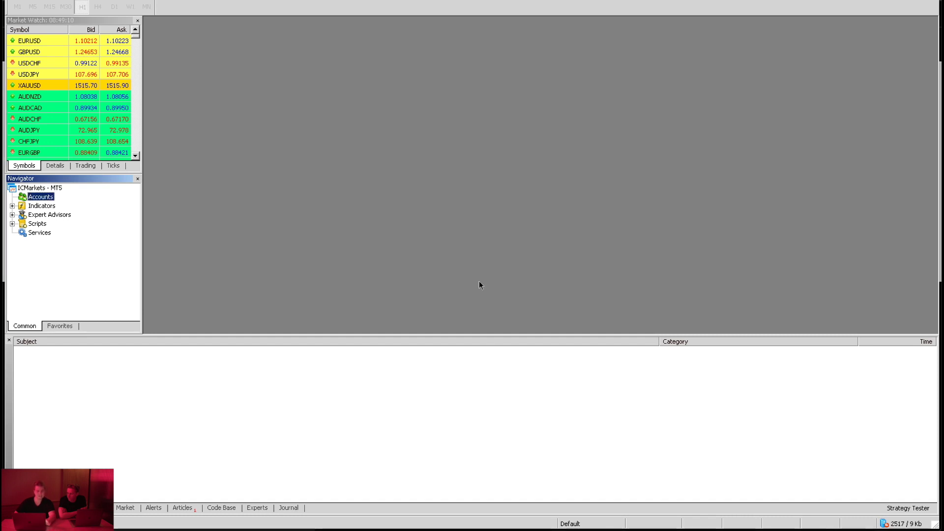
# Reopen the login form, paste the password and the first demo account number, and log in
pyautogui.rightClick(52, 199)
pyautogui.click(79, 221)
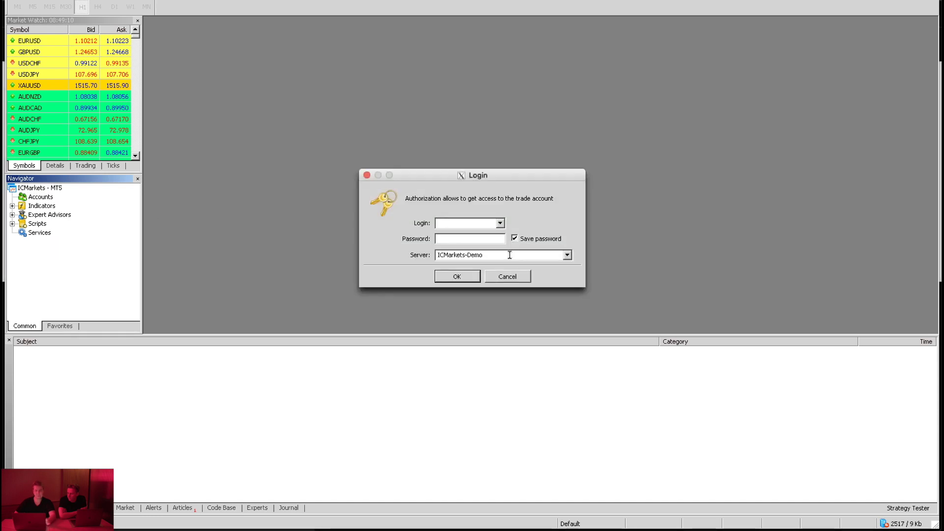
pyautogui.click(492, 239)
pyautogui.press('super+v')
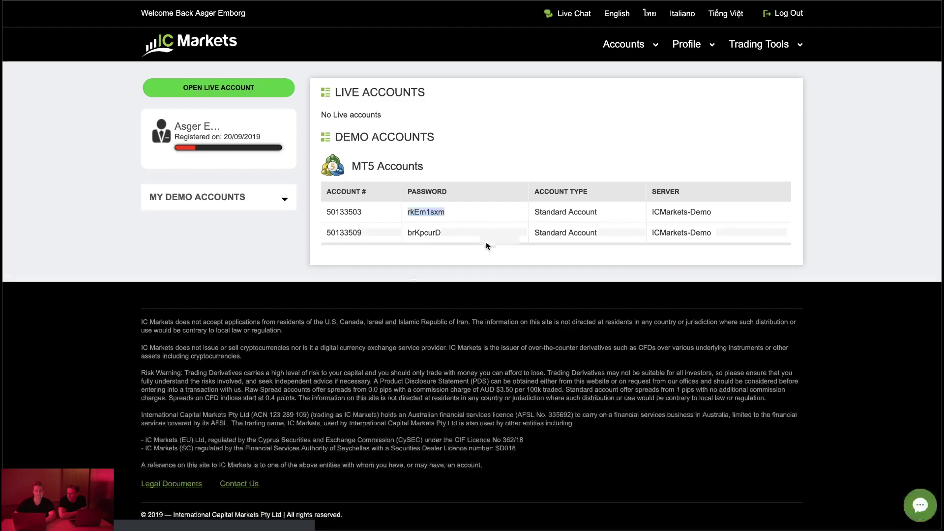
pyautogui.press('super+Tab')
pyautogui.doubleClick(352, 212)
pyautogui.press('super+c')
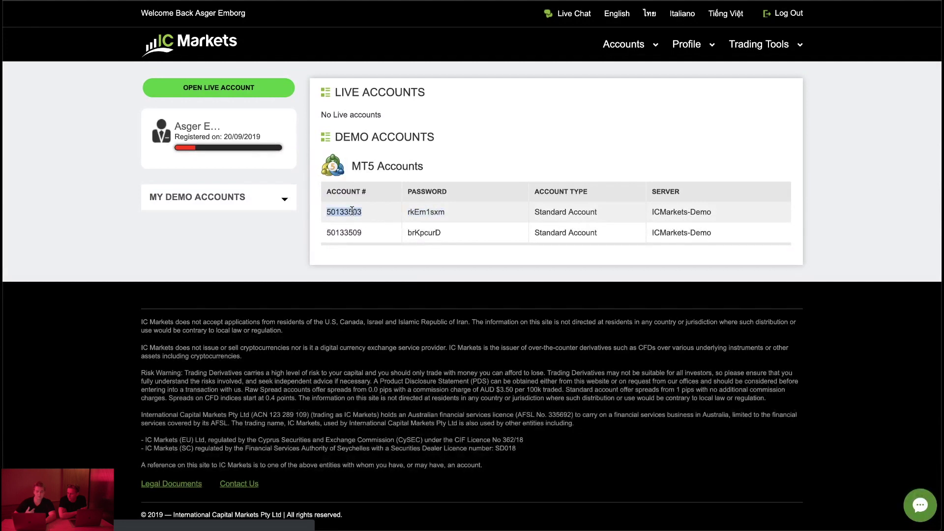
pyautogui.press('super+Tab')
pyautogui.click(456, 223)
pyautogui.press('super+v')
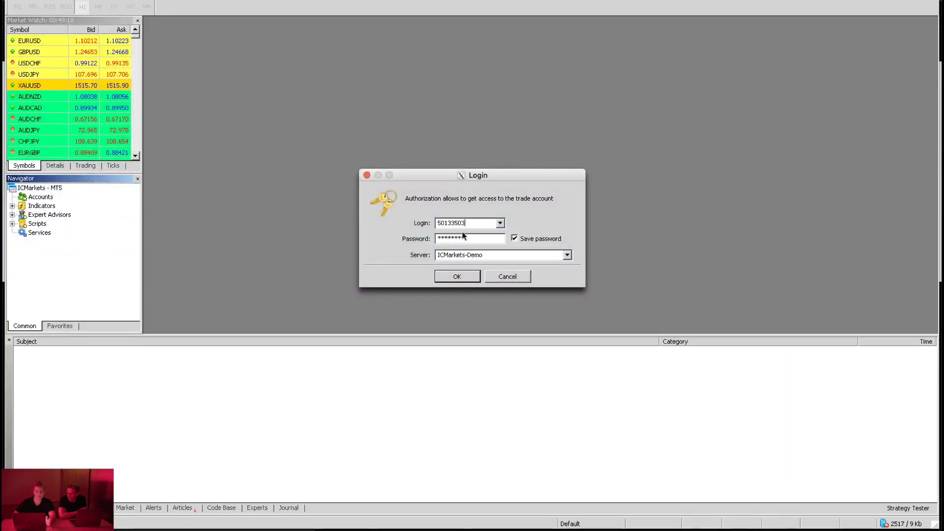
pyautogui.click(459, 276)
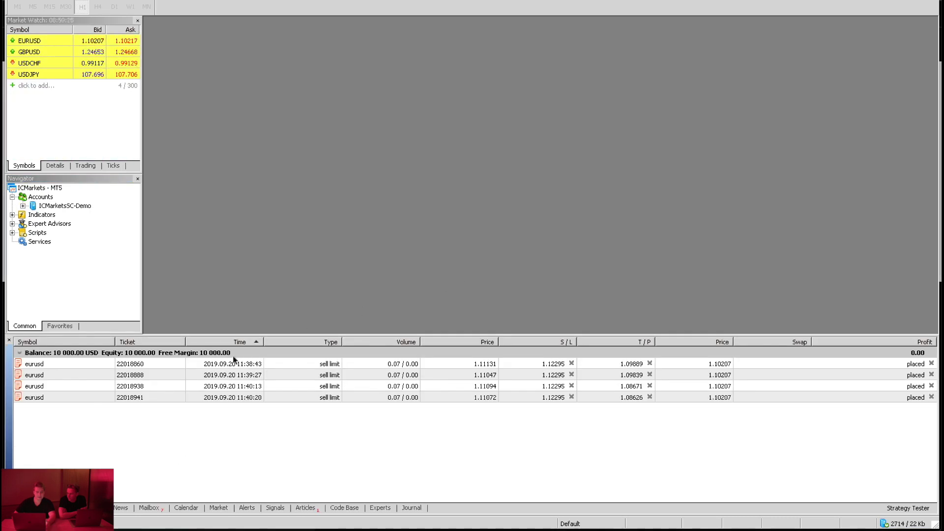
# Cancel the four pending EURUSD sell limits, accepting One Click Trading, then view the Journal
pyautogui.click(932, 363)
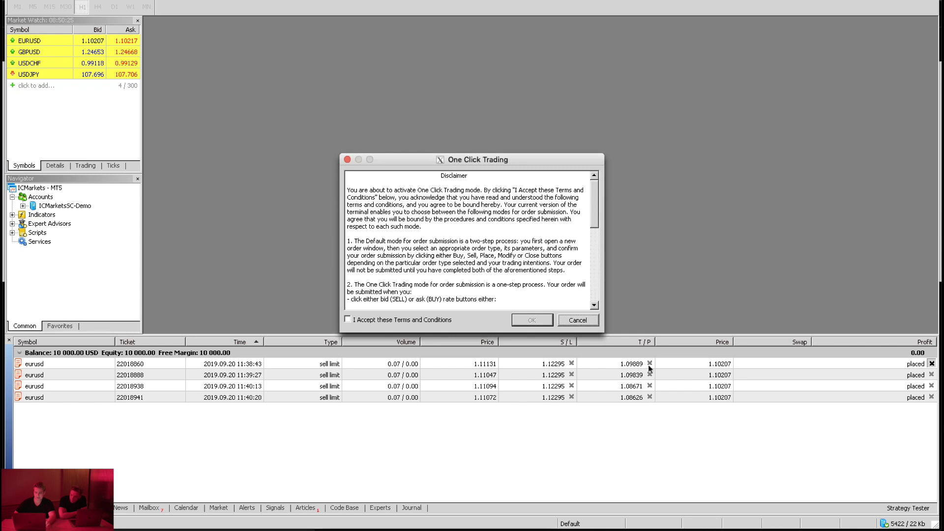
pyautogui.click(347, 319)
pyautogui.click(532, 321)
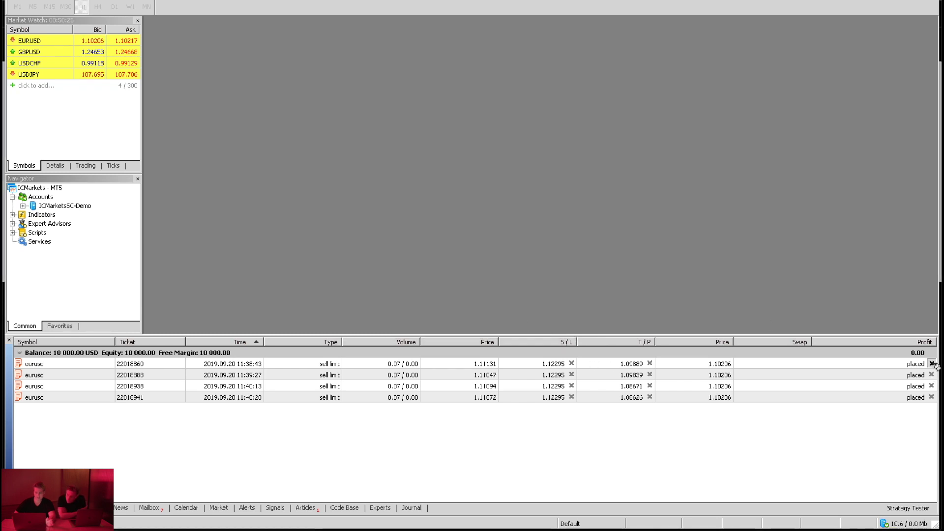
pyautogui.click(931, 375)
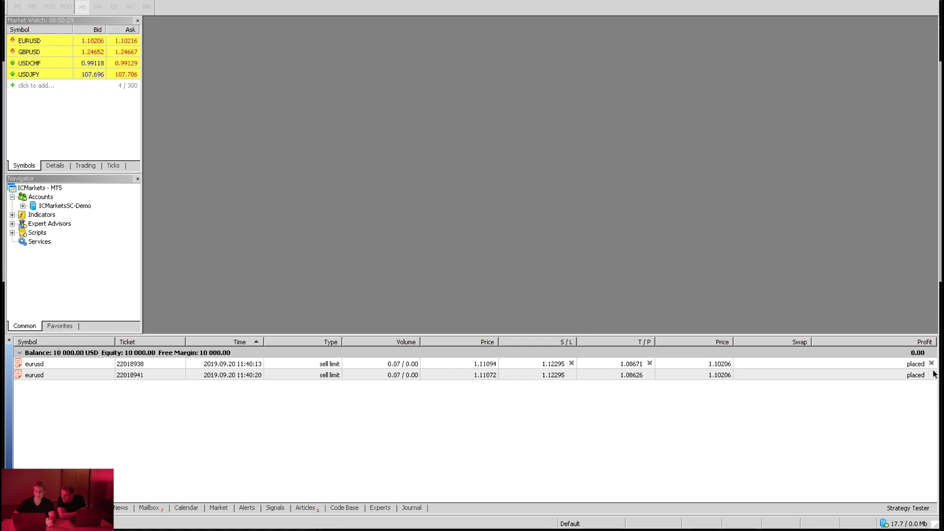
pyautogui.click(932, 364)
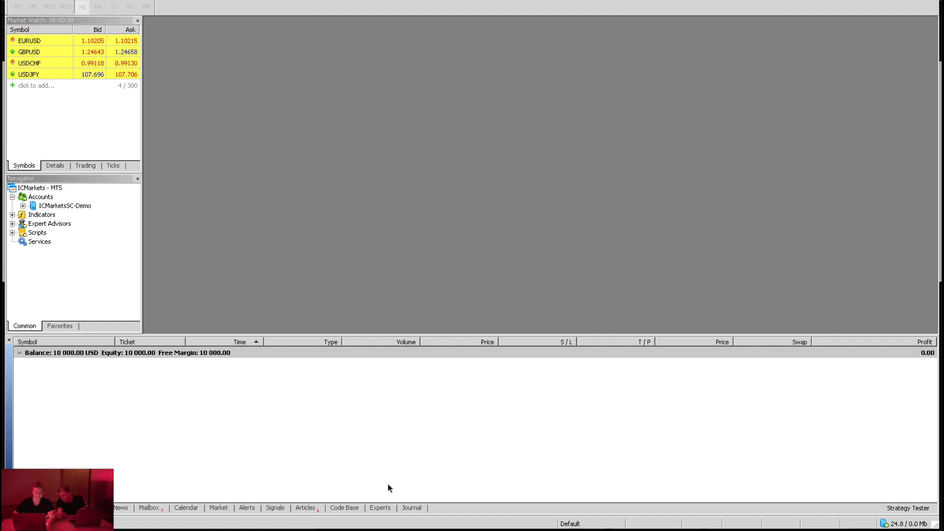
pyautogui.click(411, 508)
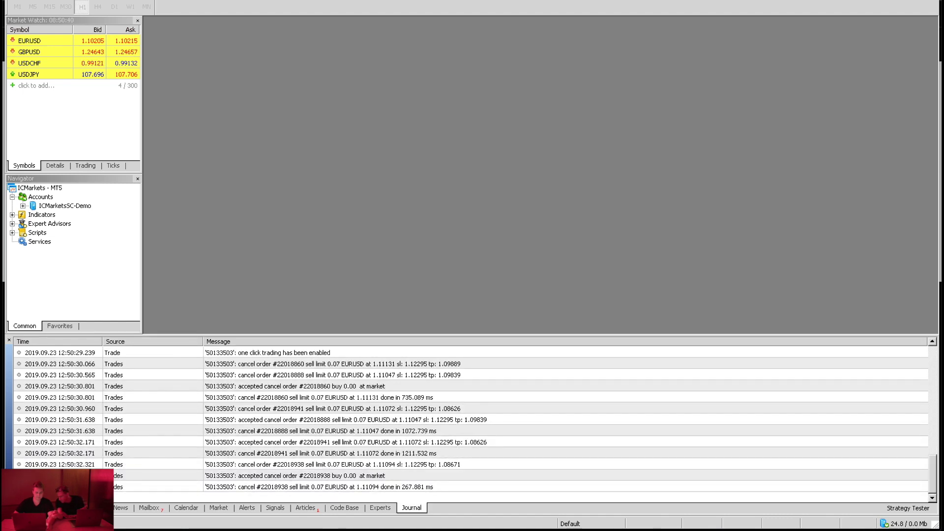
pyautogui.scroll(15, 365, 408)
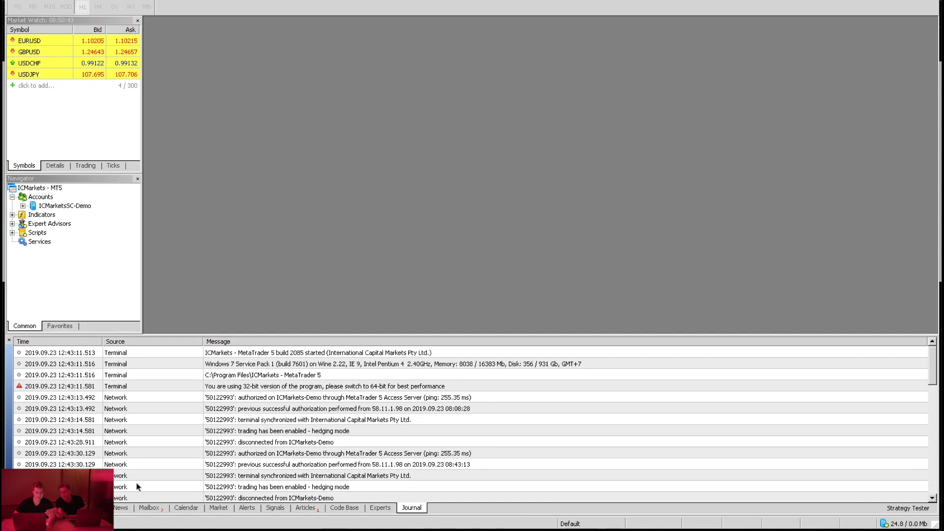
pyautogui.click(24, 508)
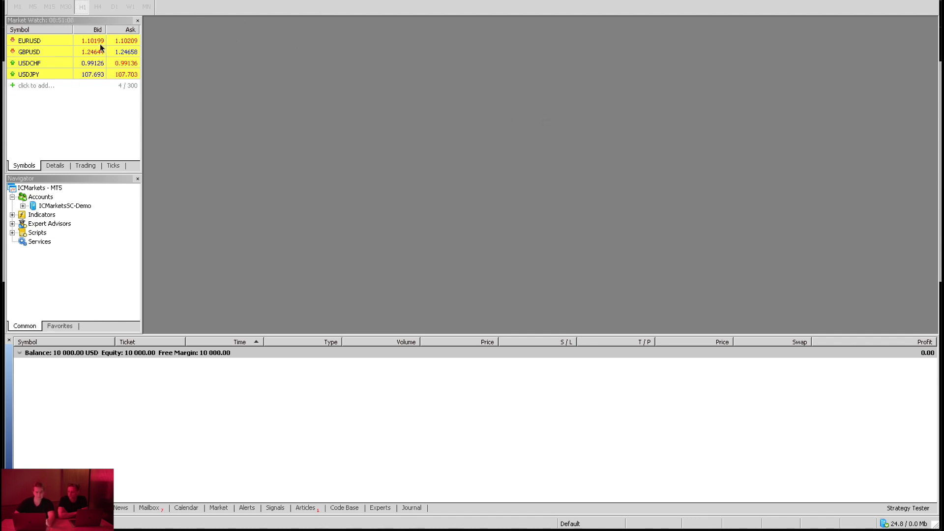
pyautogui.click(37, 42)
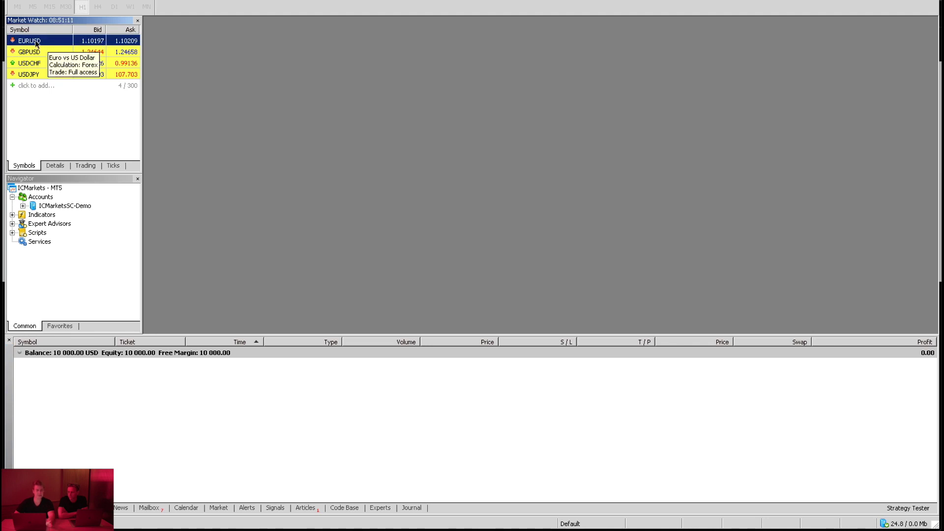
# Drag EURUSD onto the workspace as a maximized chart and inspect its context menu
pyautogui.moveTo(323, 113); pyautogui.dragTo(323, 112)
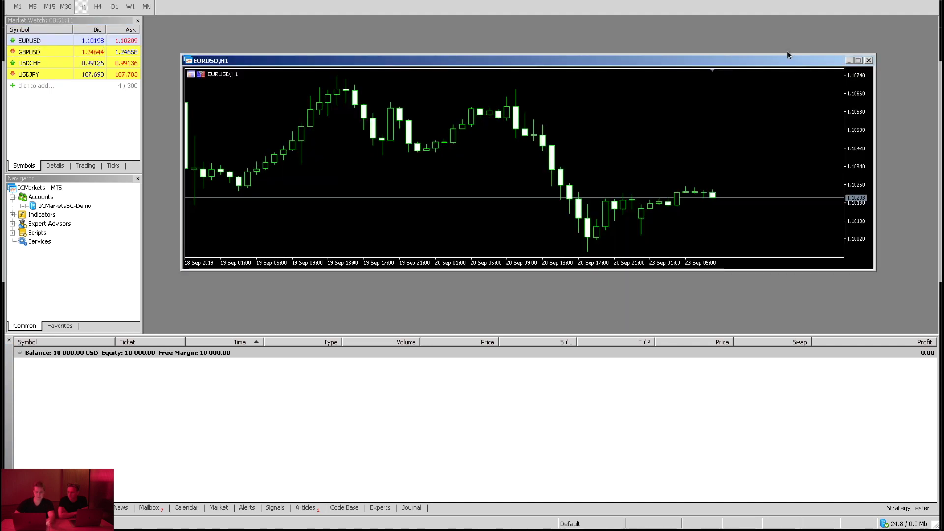
pyautogui.click(858, 61)
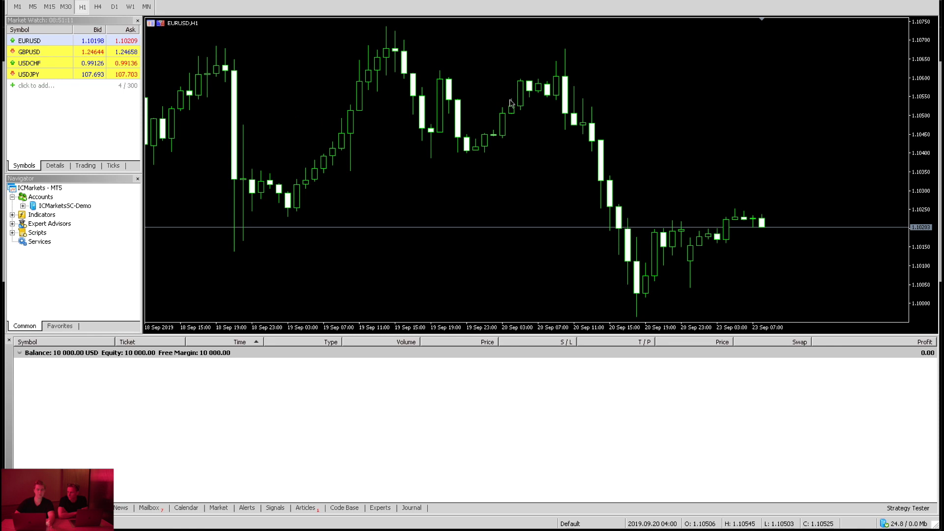
pyautogui.rightClick(627, 126)
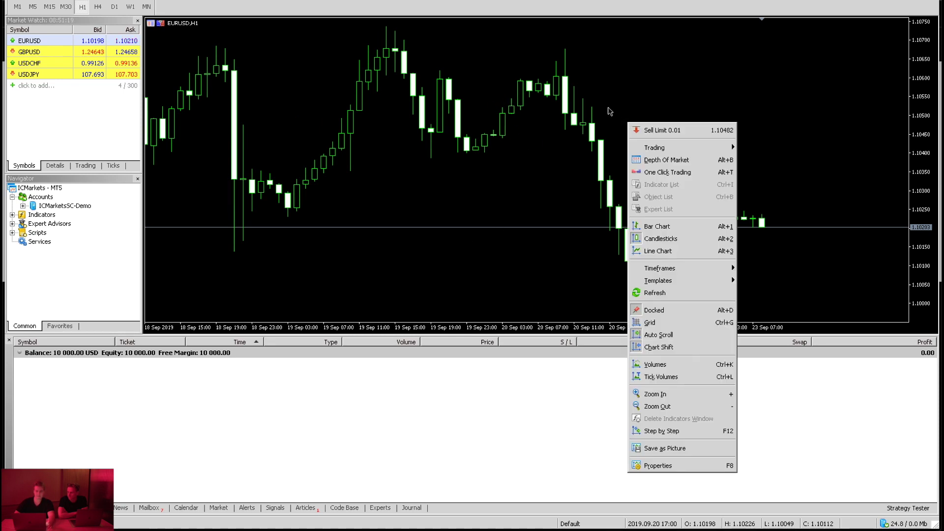
pyautogui.click(615, 117)
pyautogui.rightClick(612, 111)
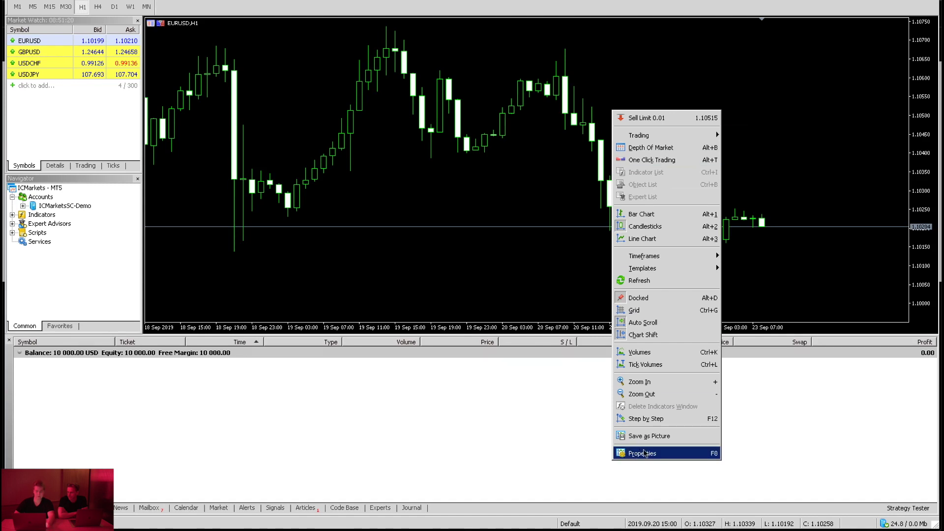
pyautogui.click(666, 93)
pyautogui.rightClick(667, 92)
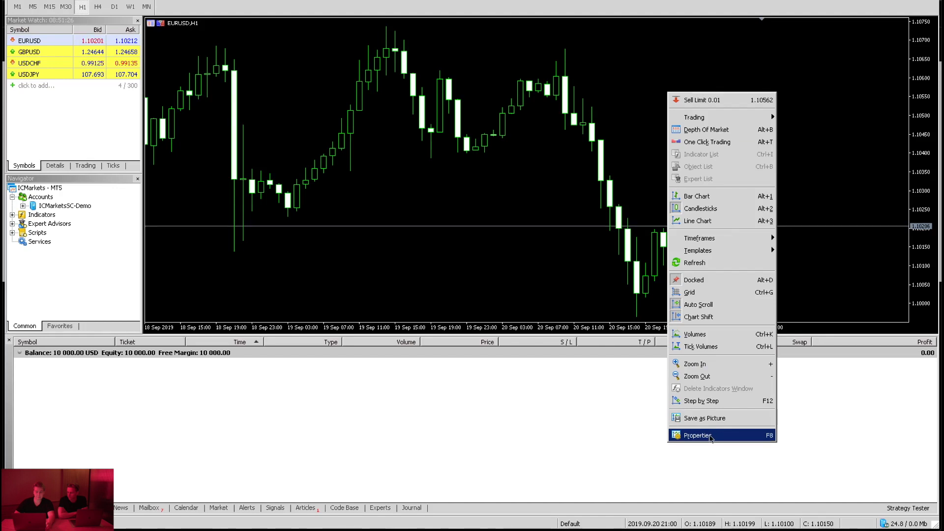
pyautogui.press('Escape')
# Close the EURUSD chart with Ctrl+F4, drag EURUSD into a new H1 chart, and maximize it
pyautogui.click(48, 44)
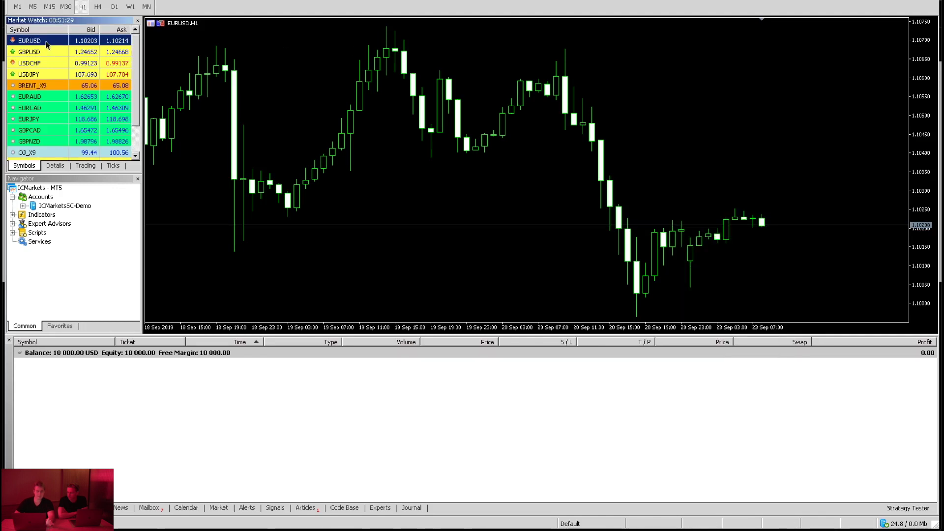
pyautogui.click(320, 164)
pyautogui.hotkey('ctrl', 'F4')
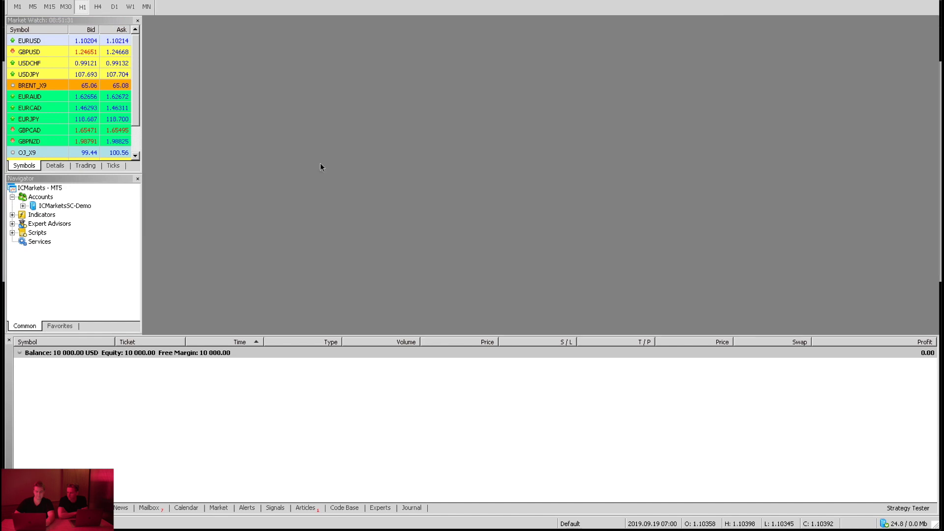
pyautogui.click(36, 43)
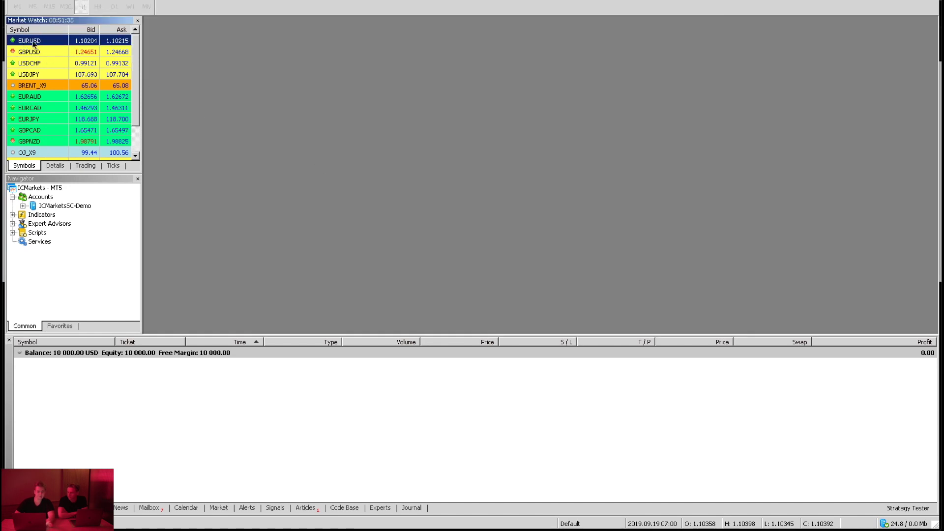
pyautogui.moveTo(27, 43); pyautogui.dragTo(144, 55)
pyautogui.moveTo(308, 93); pyautogui.dragTo(310, 94)
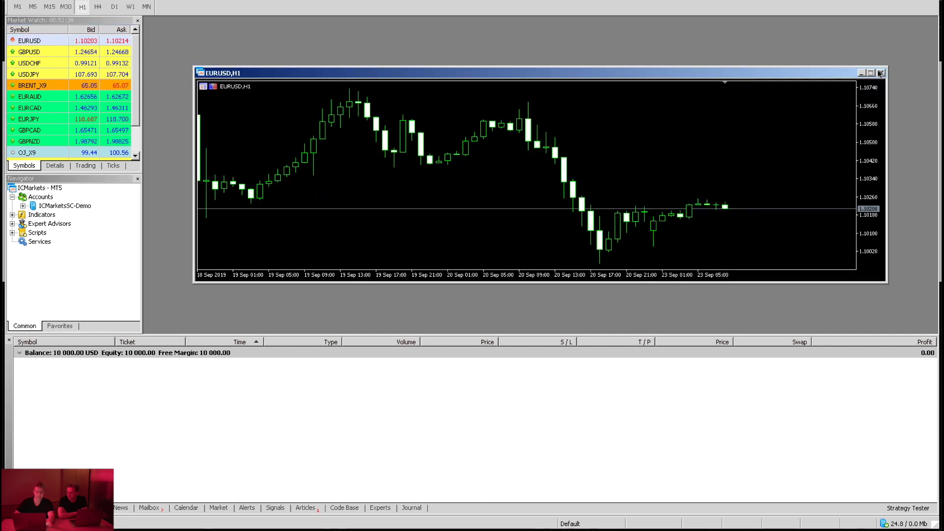
pyautogui.click(871, 73)
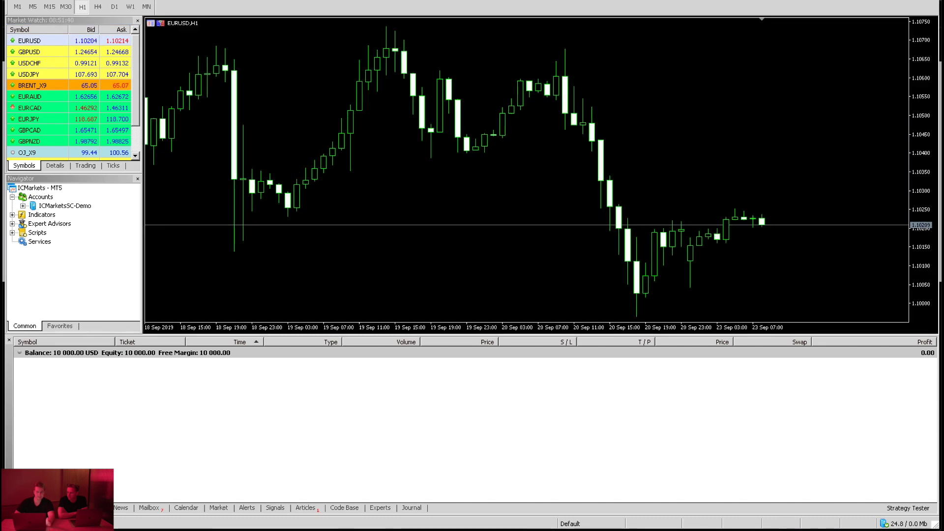
pyautogui.rightClick(663, 132)
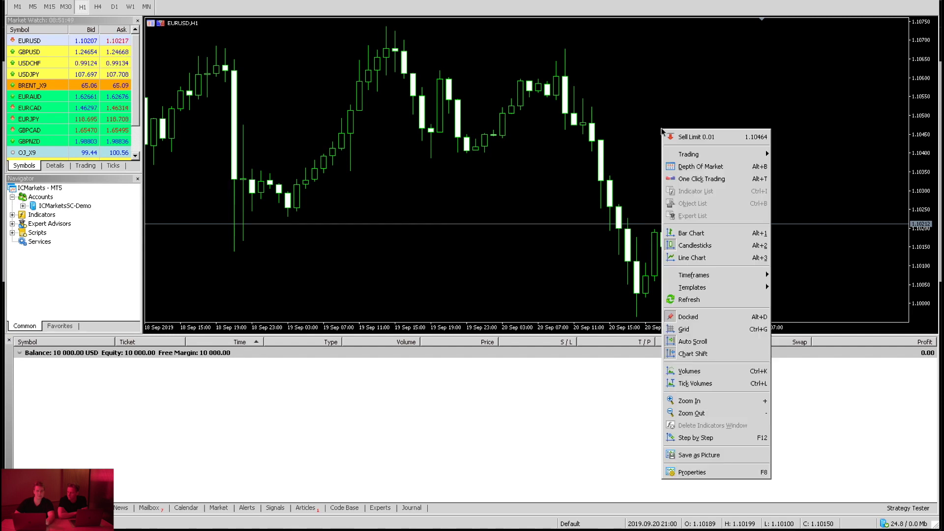
pyautogui.click(705, 473)
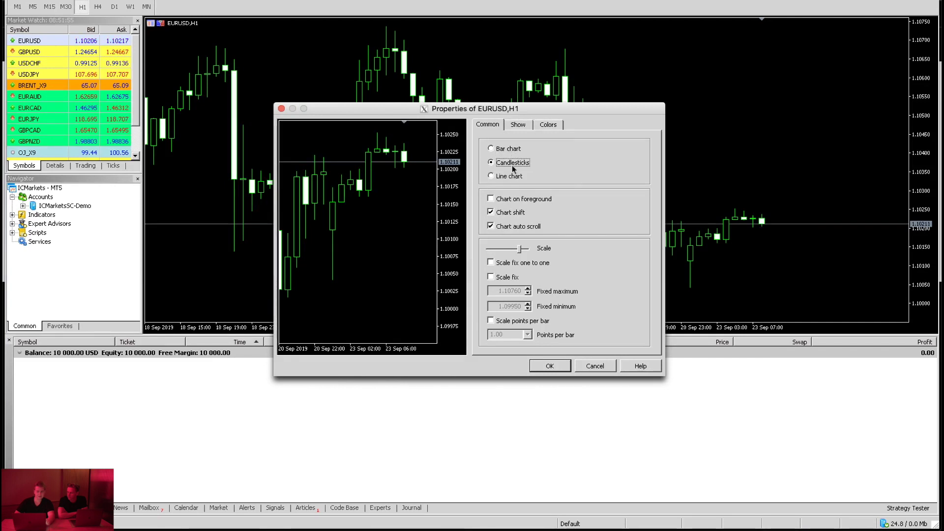
pyautogui.click(511, 149)
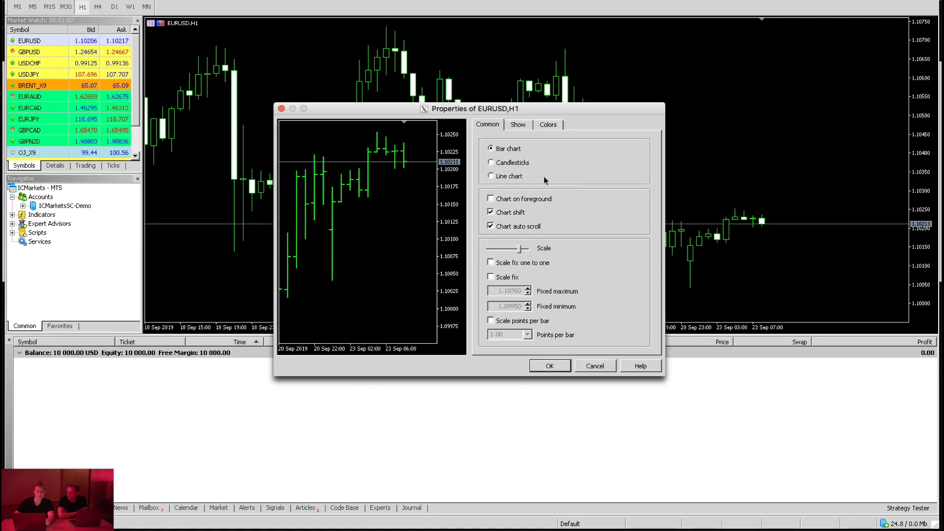
pyautogui.click(520, 169)
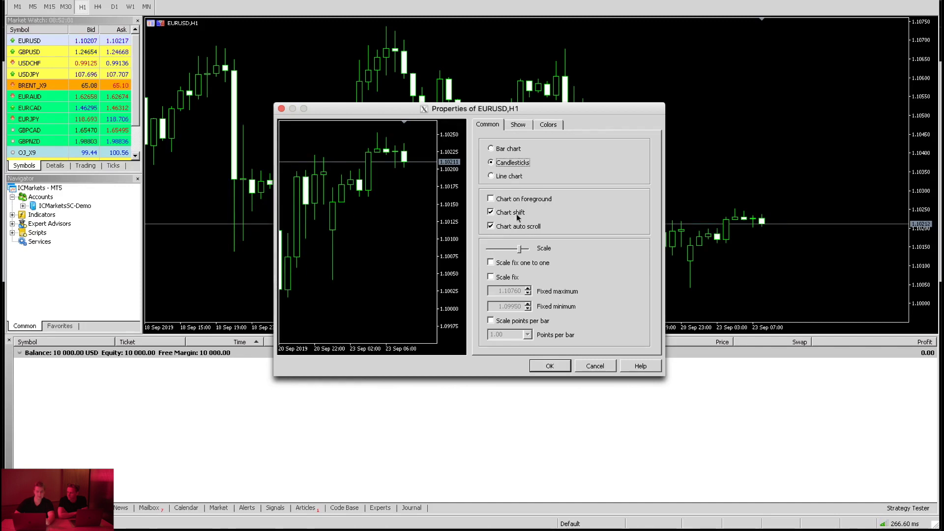
pyautogui.click(524, 127)
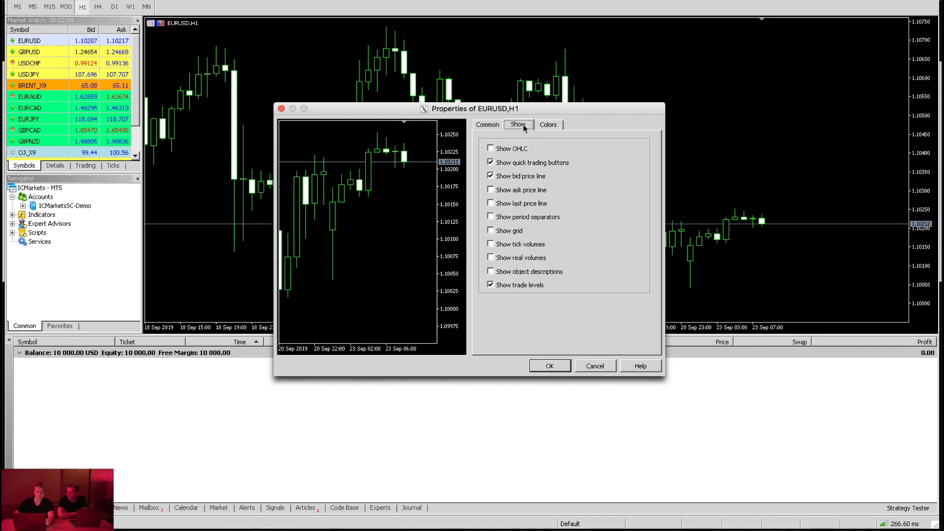
pyautogui.click(551, 128)
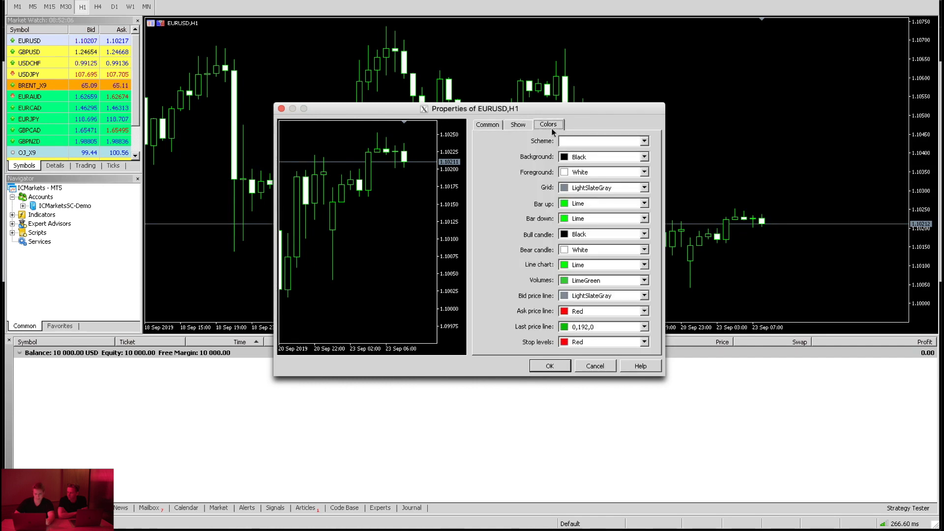
pyautogui.click(521, 129)
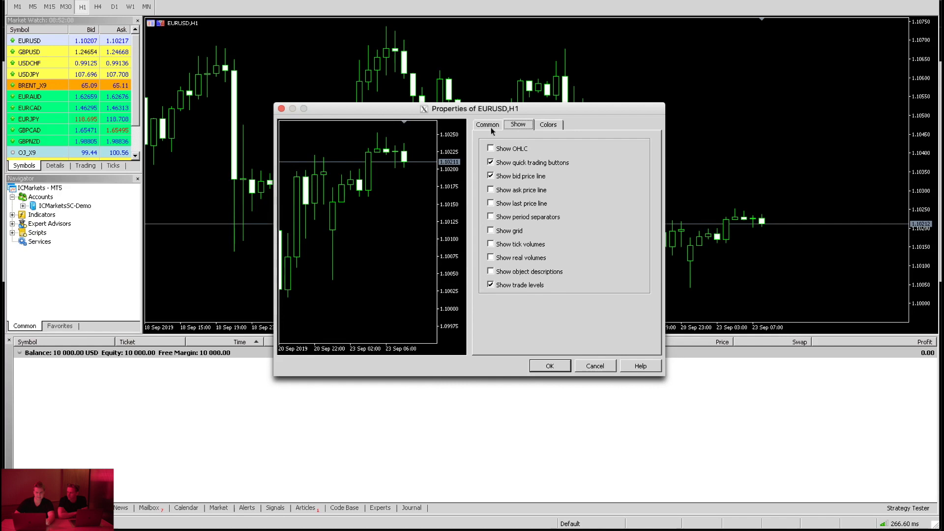
pyautogui.click(565, 368)
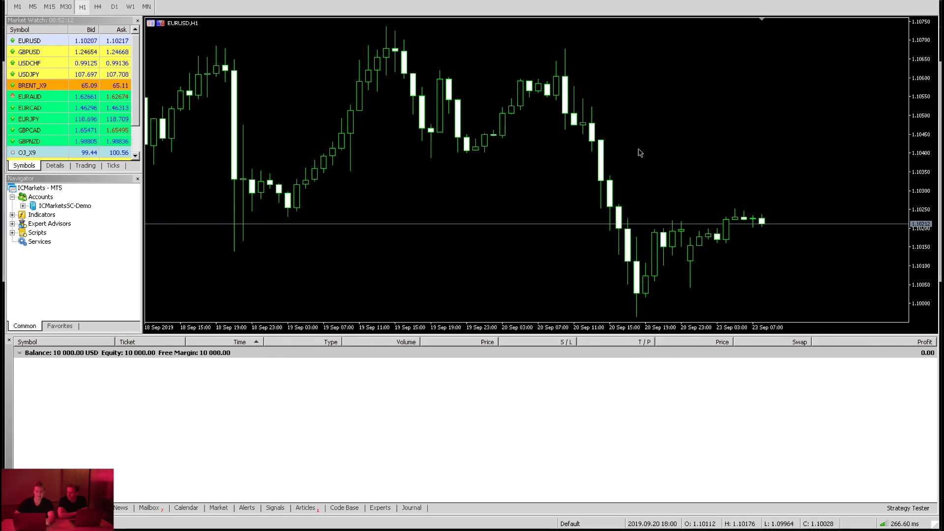
pyautogui.rightClick(654, 102)
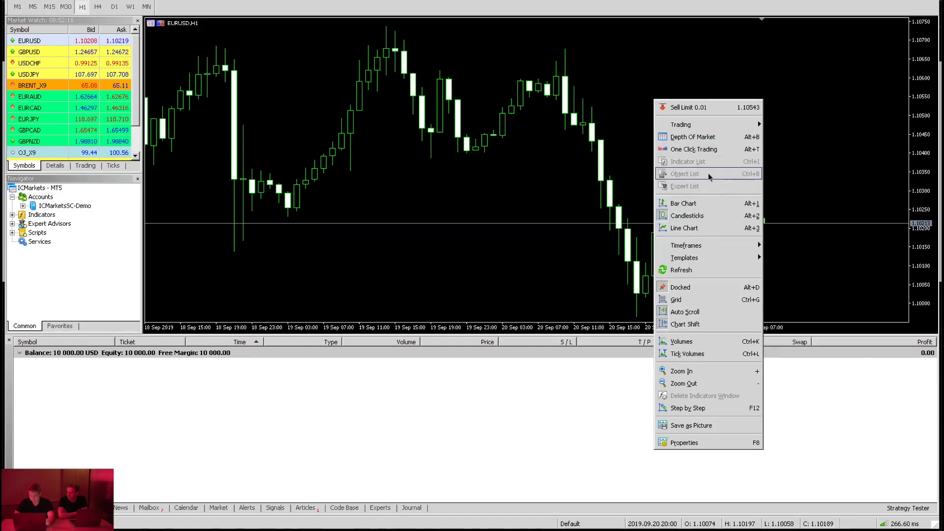
pyautogui.click(681, 301)
pyautogui.rightClick(646, 143)
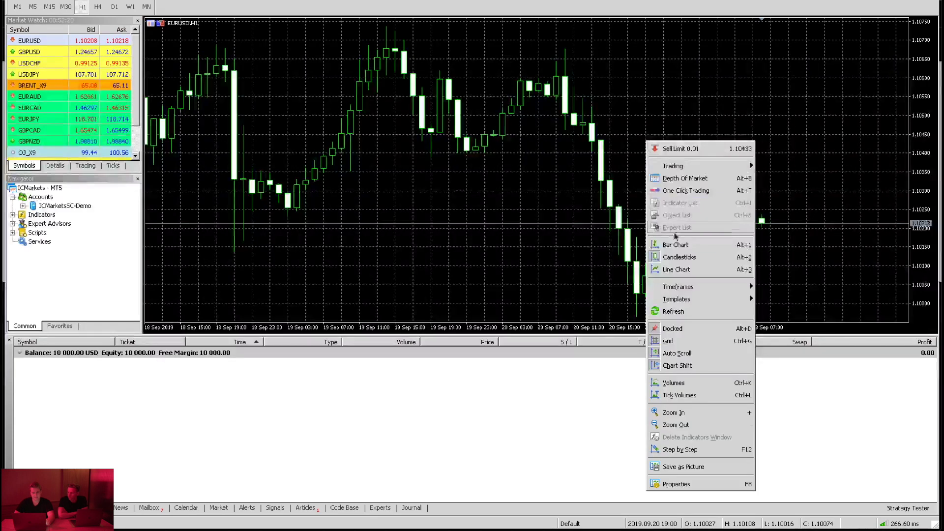
pyautogui.click(671, 341)
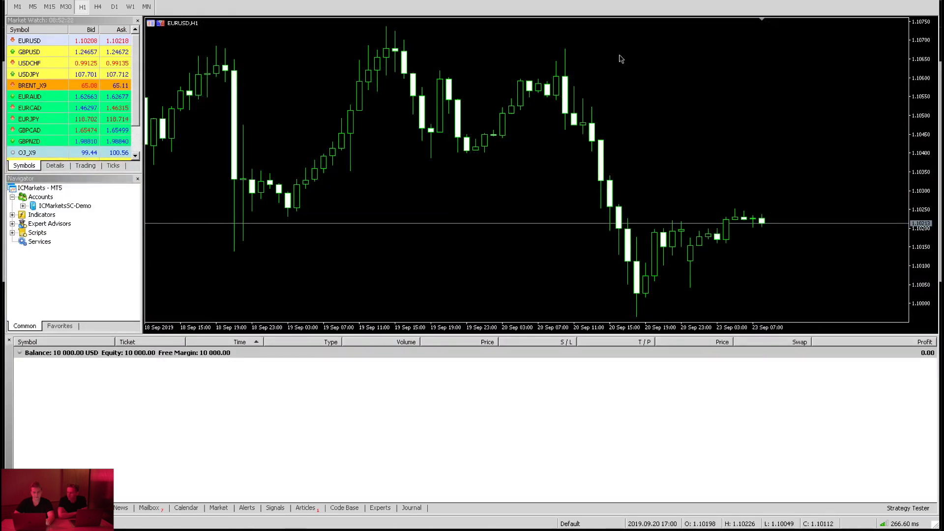
pyautogui.rightClick(655, 123)
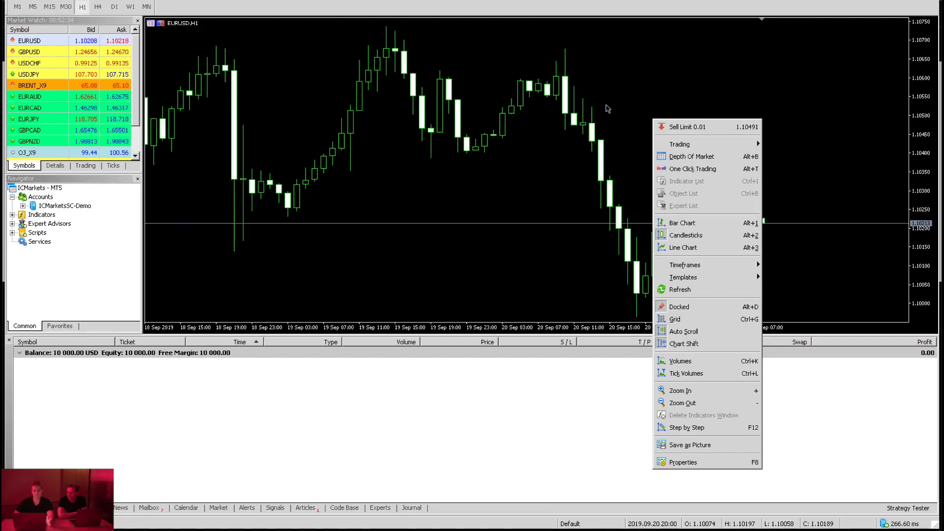
# Save the chart template as default.tpl and confirm replacing the existing file
pyautogui.moveTo(703, 281)
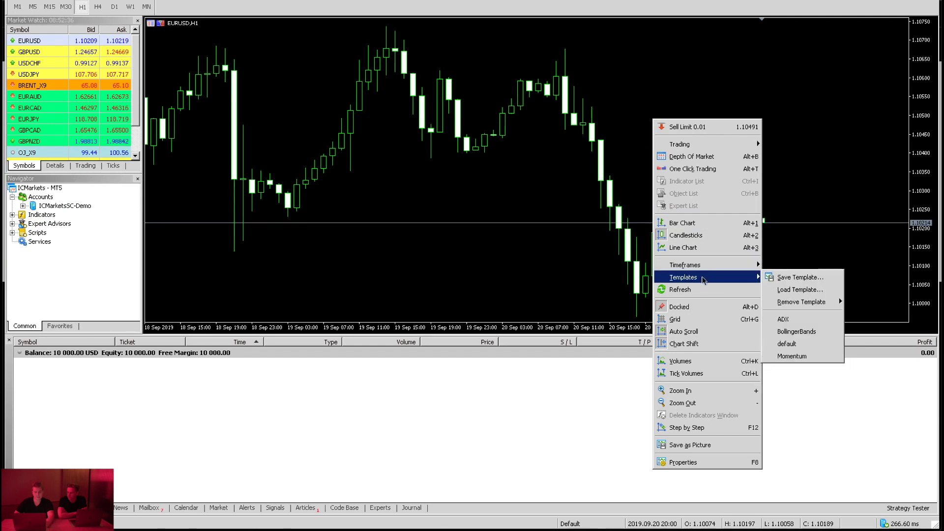
pyautogui.click(799, 278)
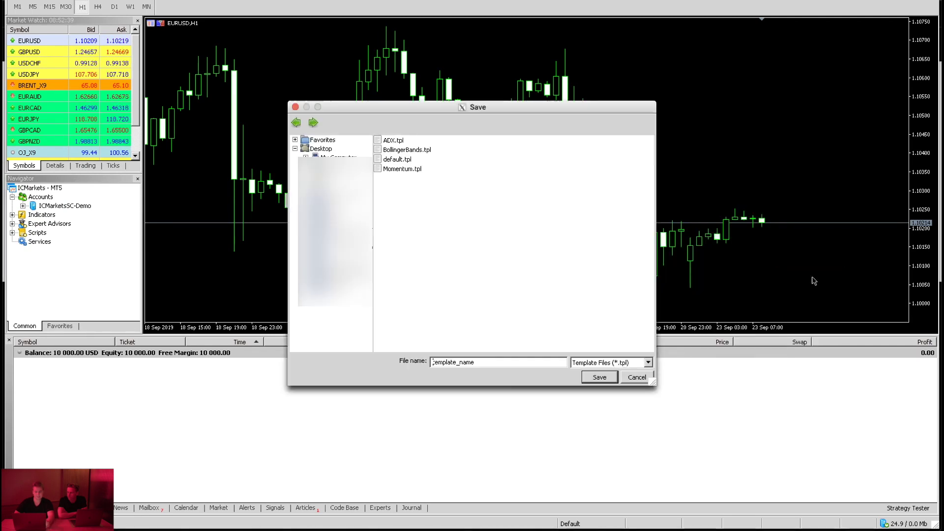
pyautogui.doubleClick(472, 358)
pyautogui.write('defau')
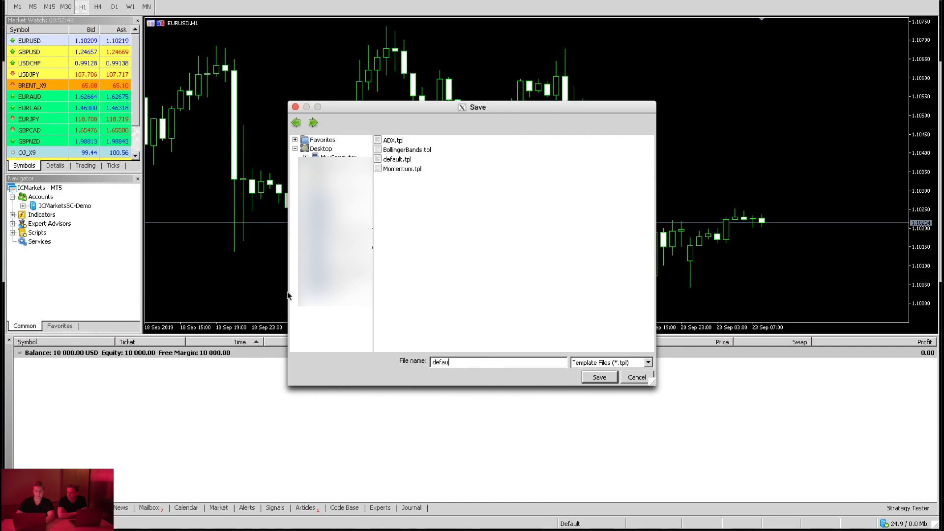
pyautogui.write('lt.tpl')
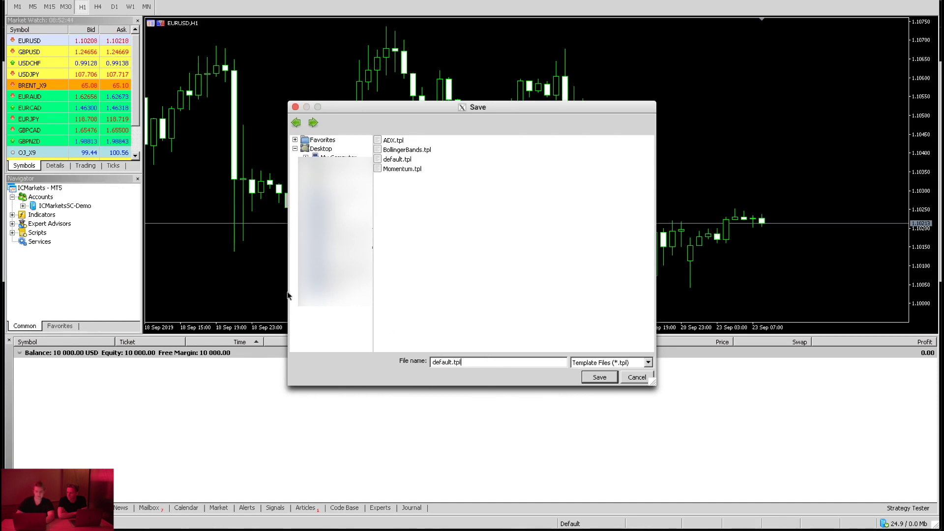
pyautogui.click(602, 378)
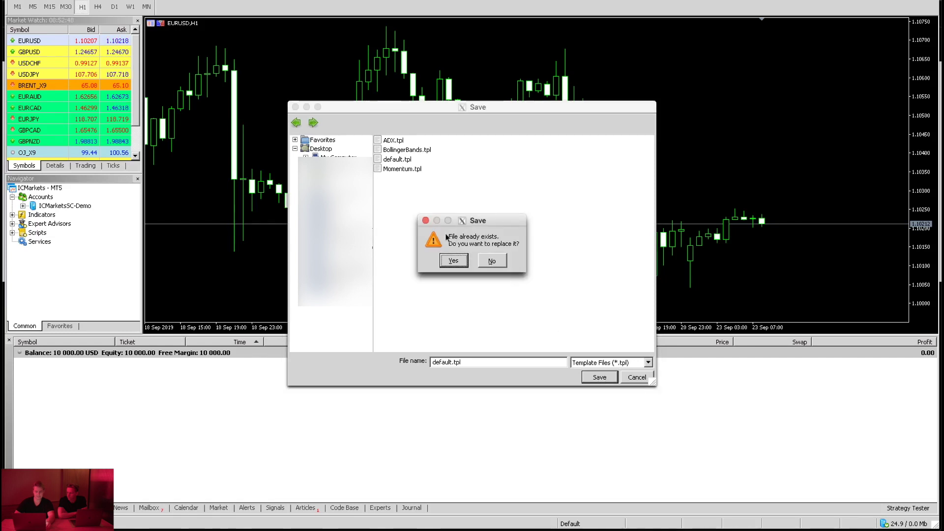
pyautogui.click(496, 260)
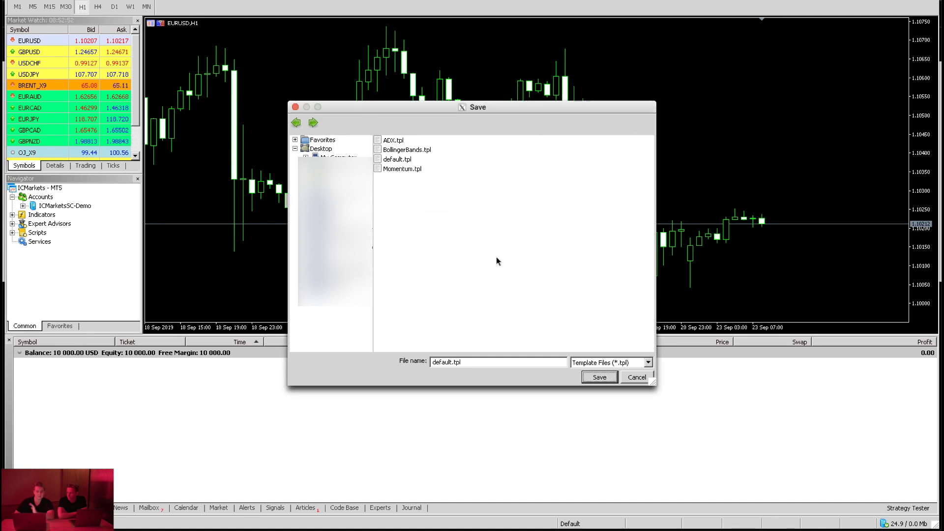
pyautogui.click(608, 378)
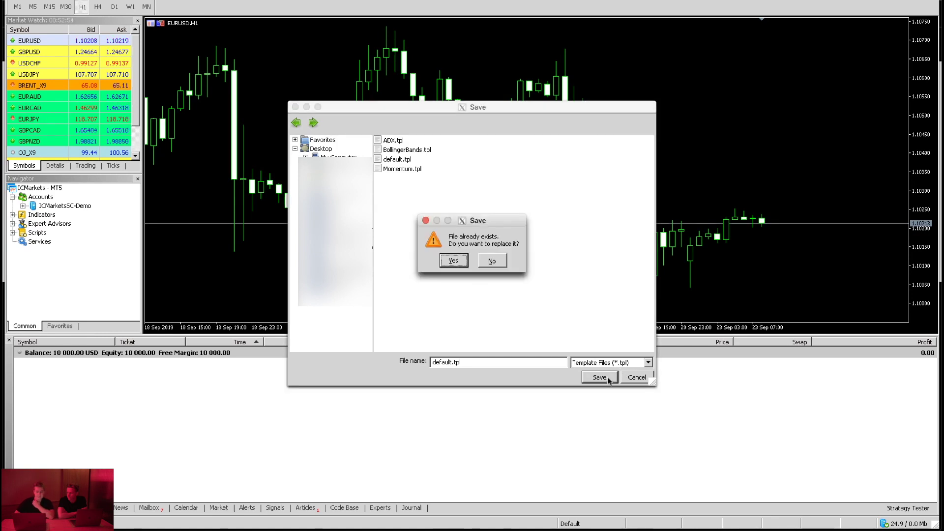
pyautogui.click(454, 261)
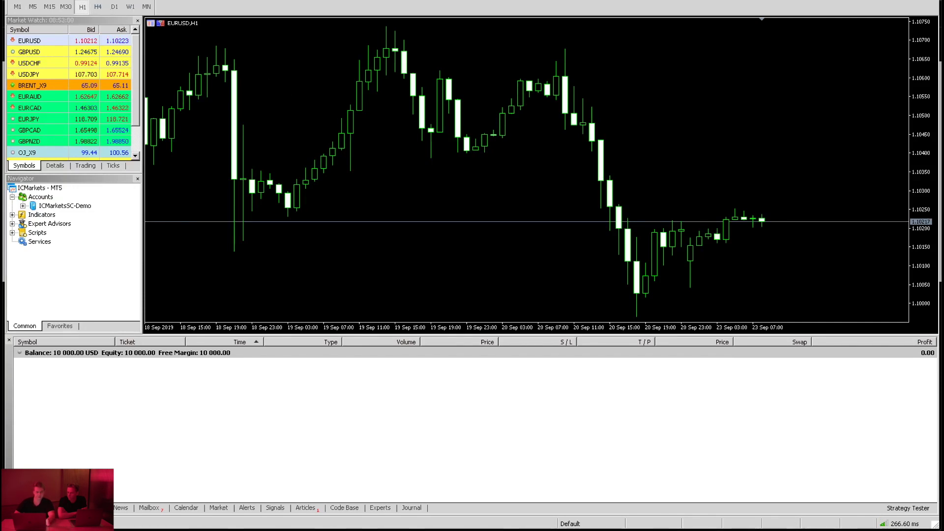
# Toggle the Timeframes toolbar off and back on via View > Toolbars, then select D1
pyautogui.hotkey('alt', 'v')
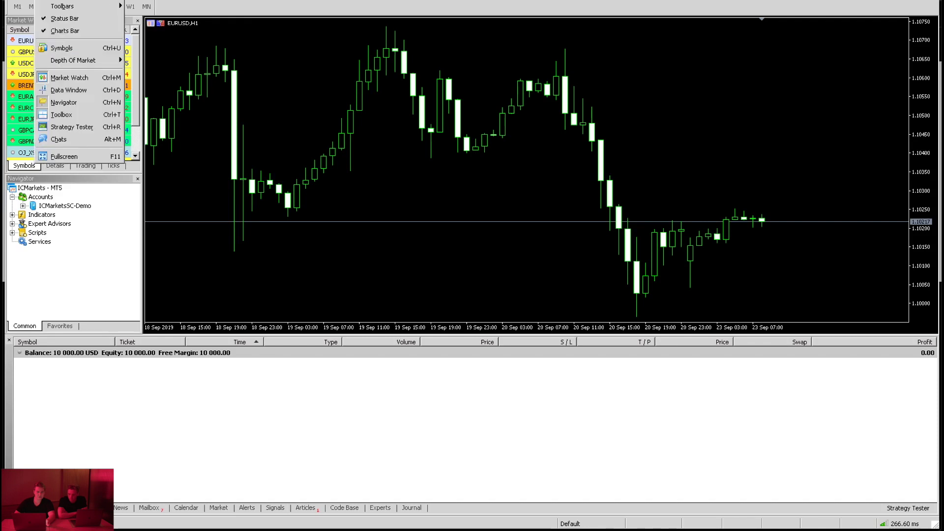
pyautogui.moveTo(69, 6)
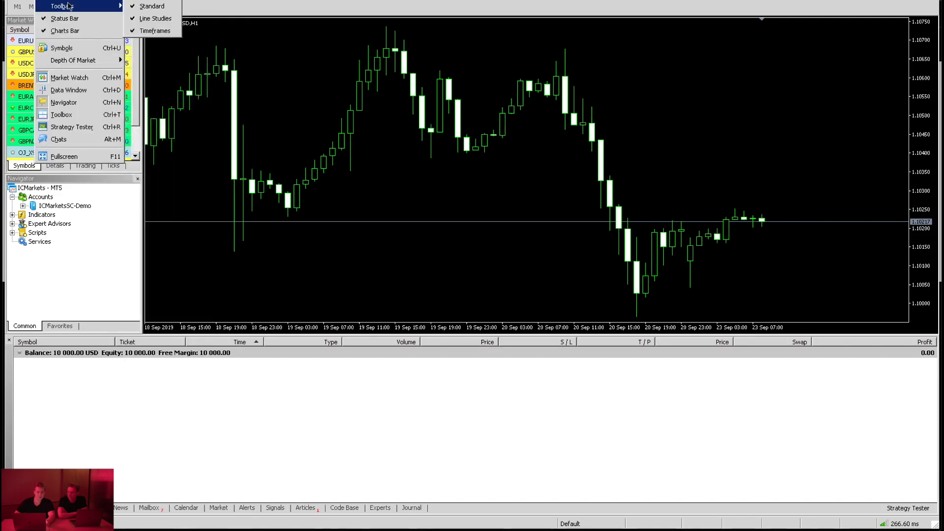
pyautogui.click(165, 33)
pyautogui.hotkey('alt', 'v')
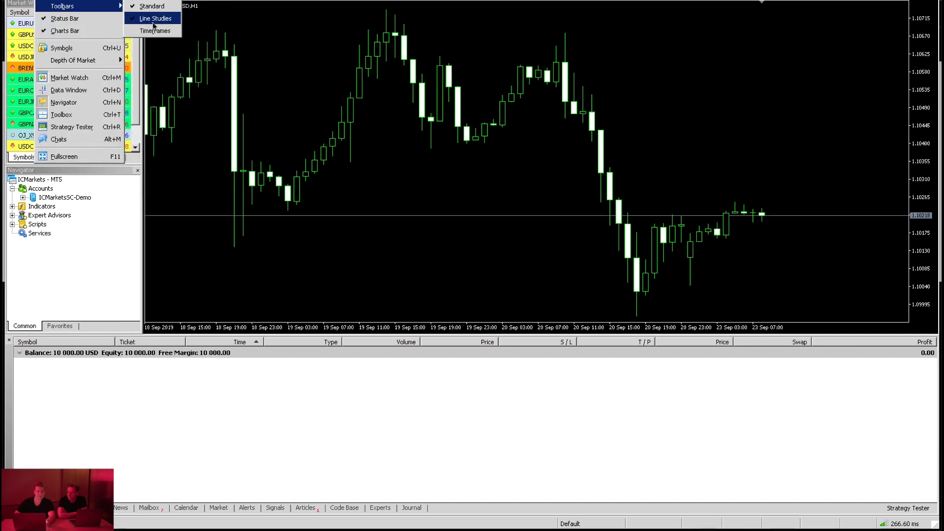
pyautogui.click(157, 30)
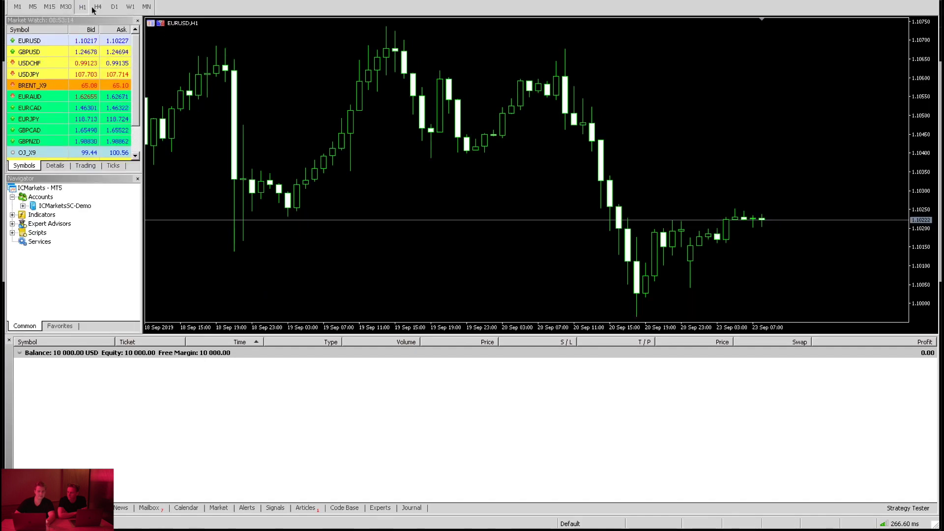
pyautogui.click(117, 7)
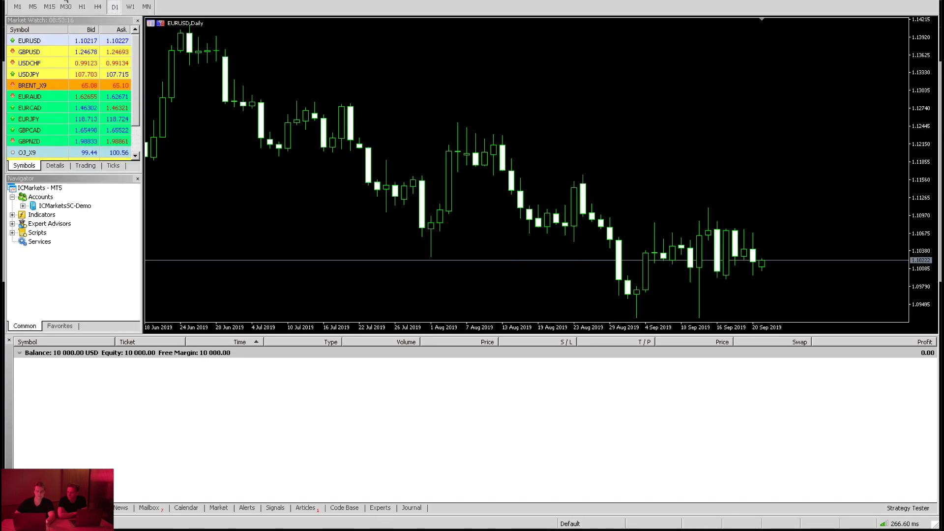